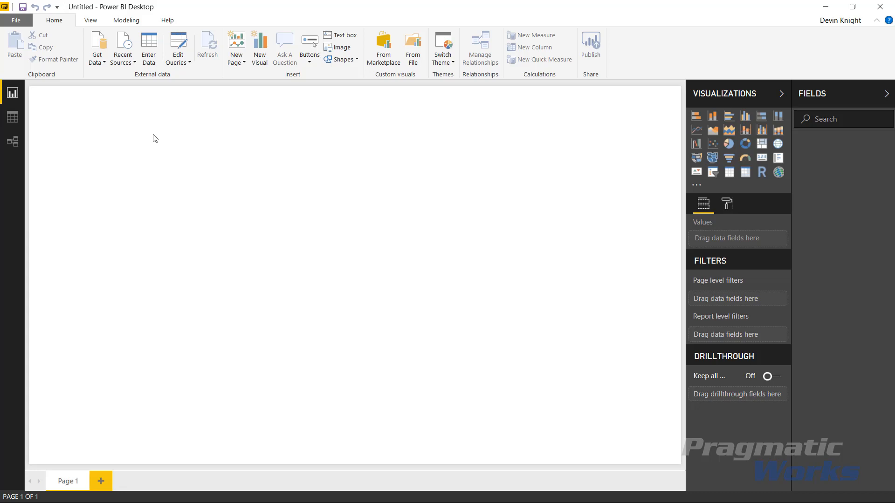
- Connect to the Excel workbook Twitter Profiles.xlsx in the Power BI Custom Visuals Data folder
left_click(98, 63)
left_click(96, 61)
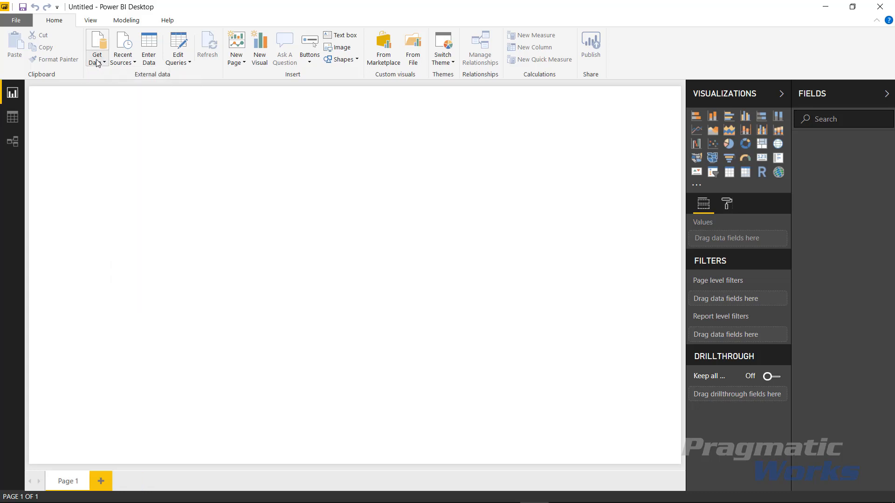
left_click(96, 61)
left_click(113, 94)
left_click(172, 82)
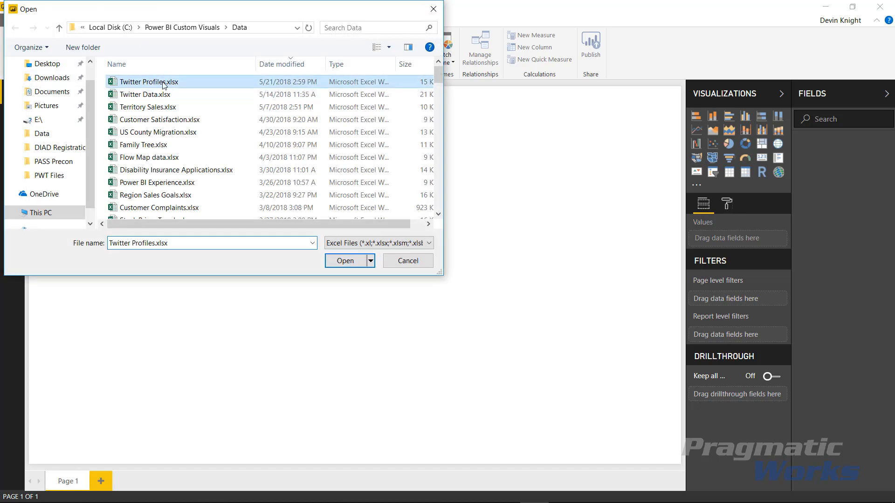
left_click(345, 261)
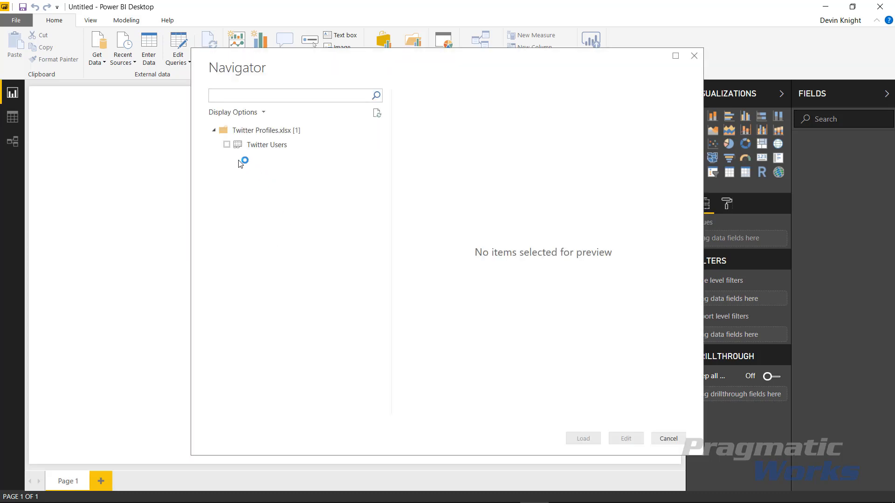
- Preview the columns of the Twitter Users table and load it into the report
left_click(247, 147)
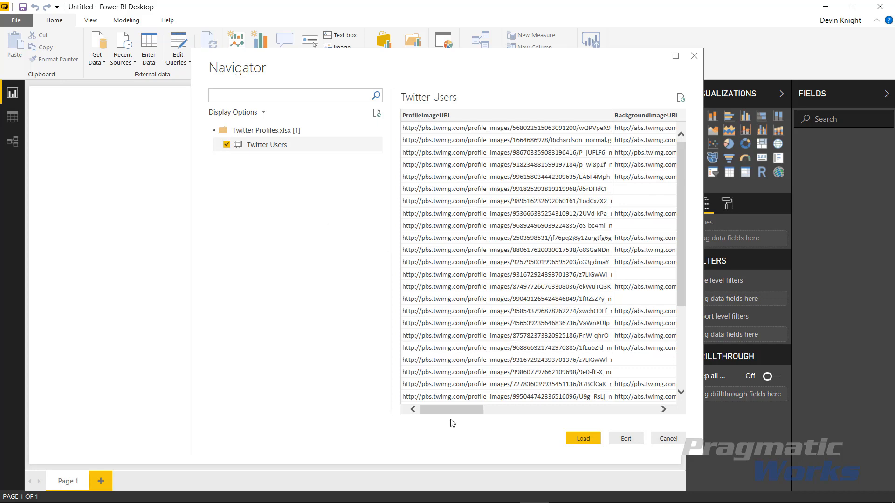
left_click_drag(458, 411, 637, 413)
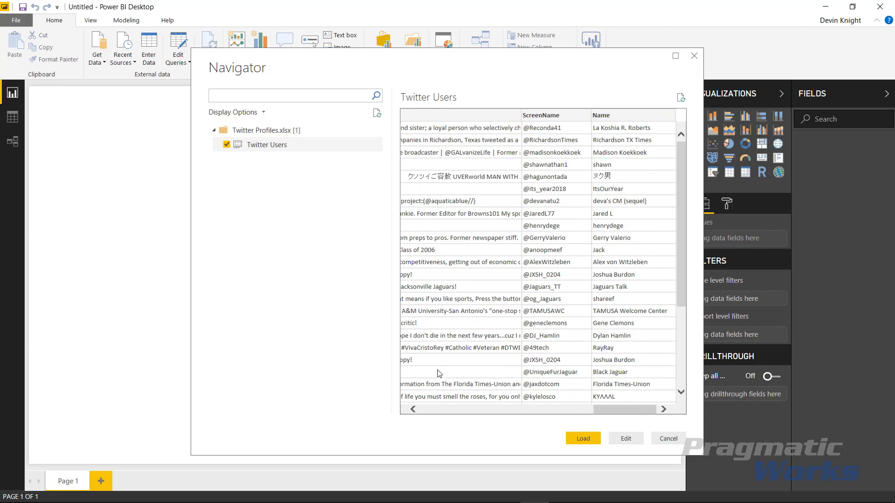
left_click(585, 440)
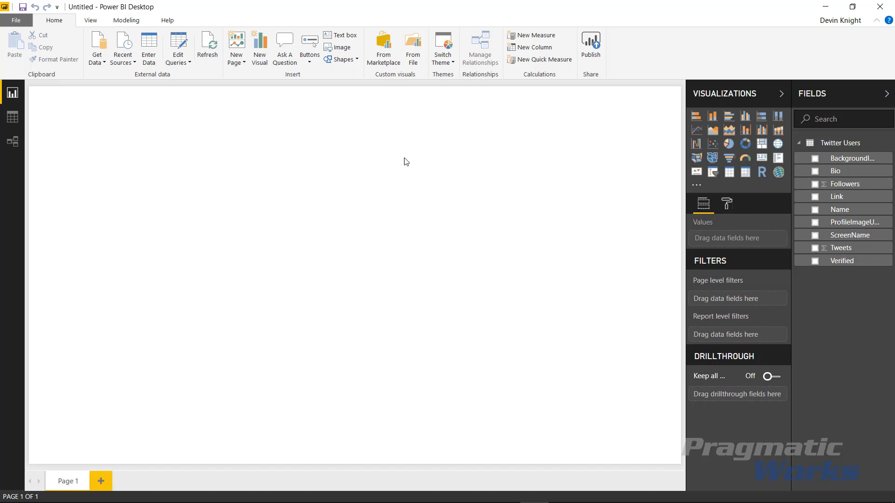
- Search the custom visuals marketplace for "user list" and add the User List by CloudScope visual
left_click(388, 64)
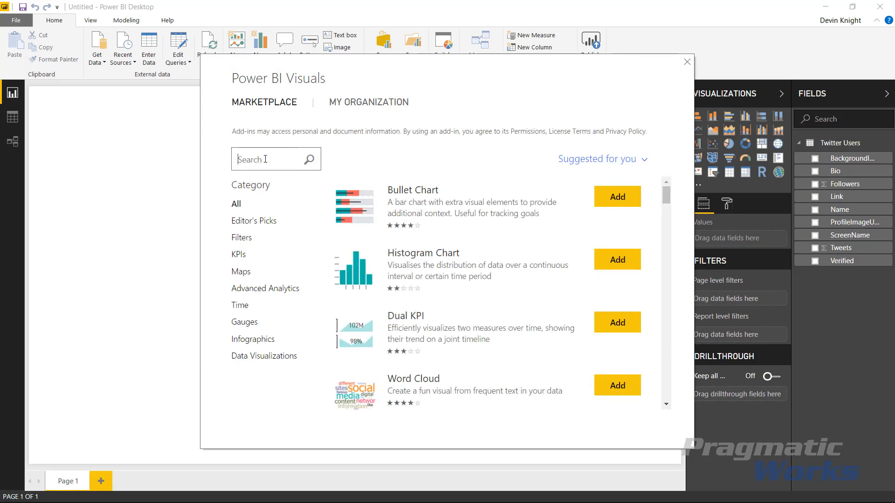
left_click(266, 159)
type("user list")
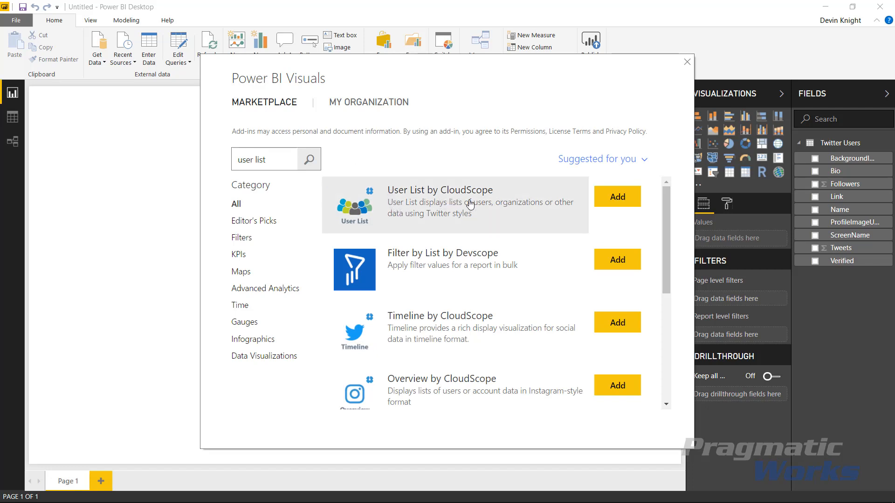
left_click(604, 204)
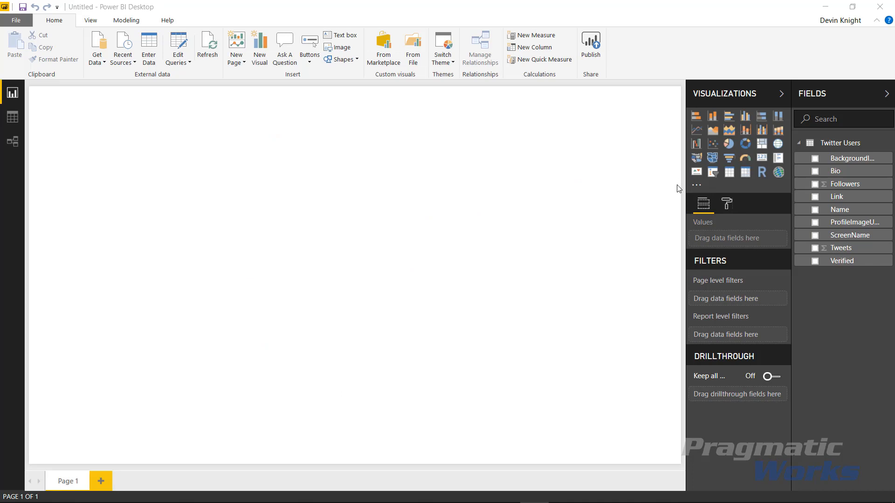
left_click(554, 276)
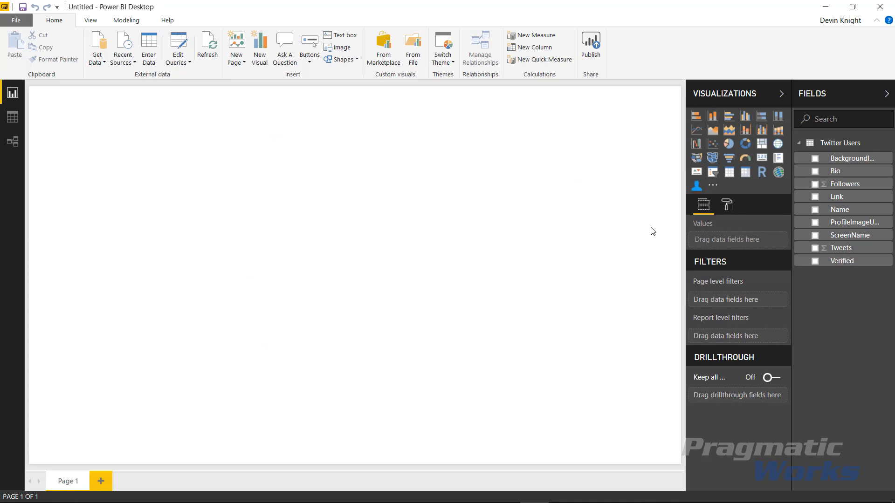
- Place a User List visual on Page 1 and add all Twitter Users fields to it, from BackgroundImageURL through Verified
left_click(696, 188)
left_click(815, 159)
left_click(815, 171)
left_click(815, 185)
left_click(815, 197)
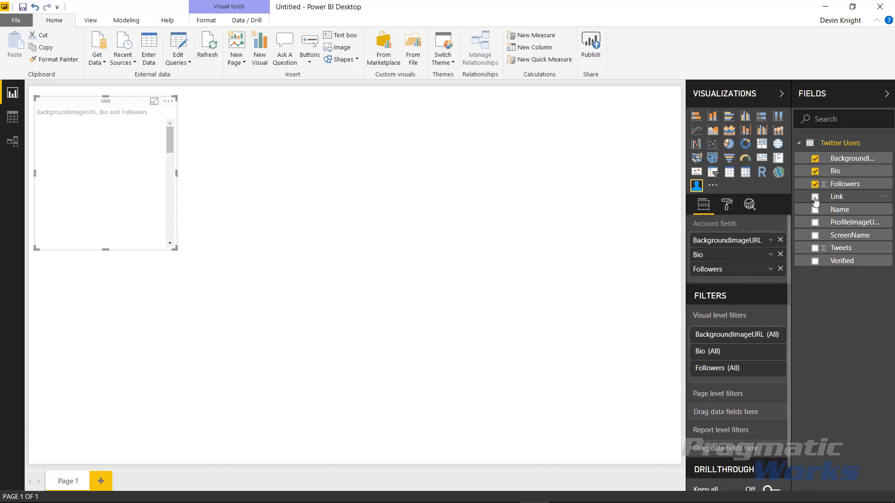
left_click(814, 210)
left_click(815, 222)
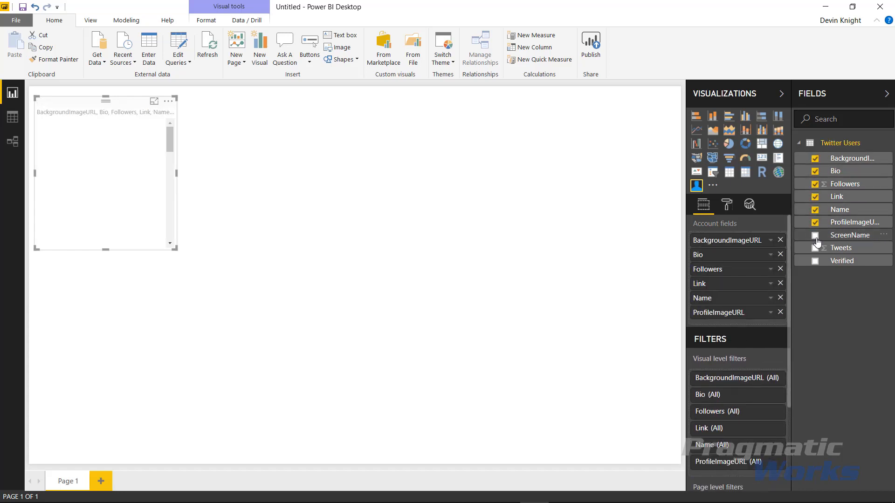
left_click(815, 235)
left_click(815, 248)
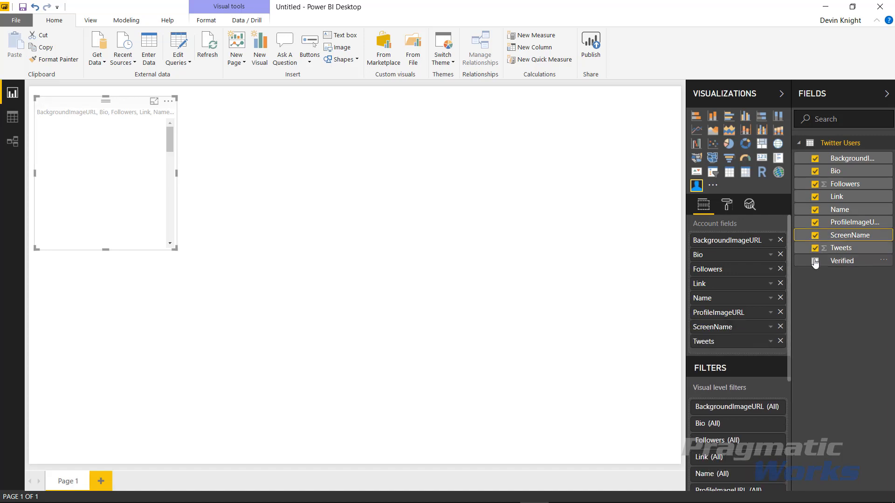
left_click(815, 261)
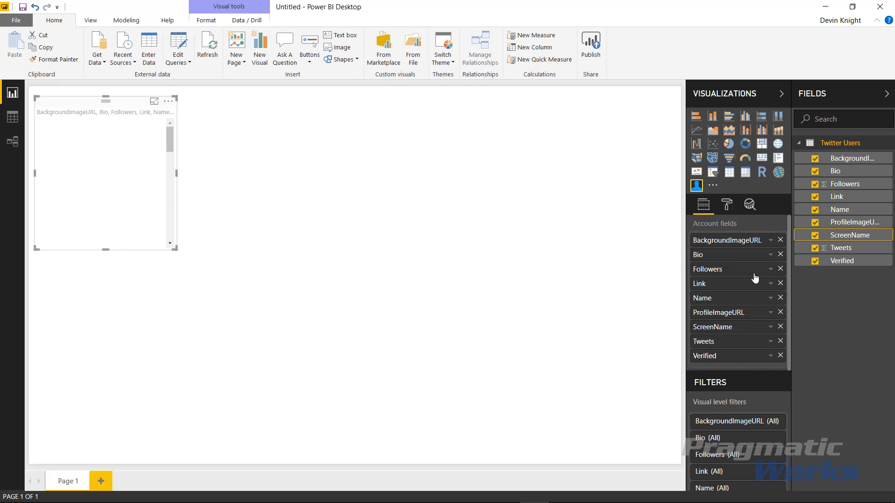
- Set the Link field's data category to Web URL and enlarge the User List visual to about half the page width
left_click(846, 204)
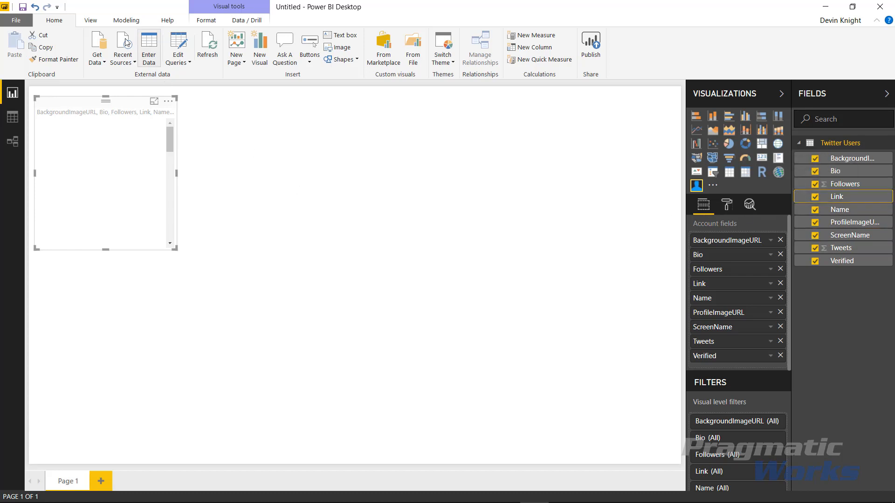
left_click(125, 21)
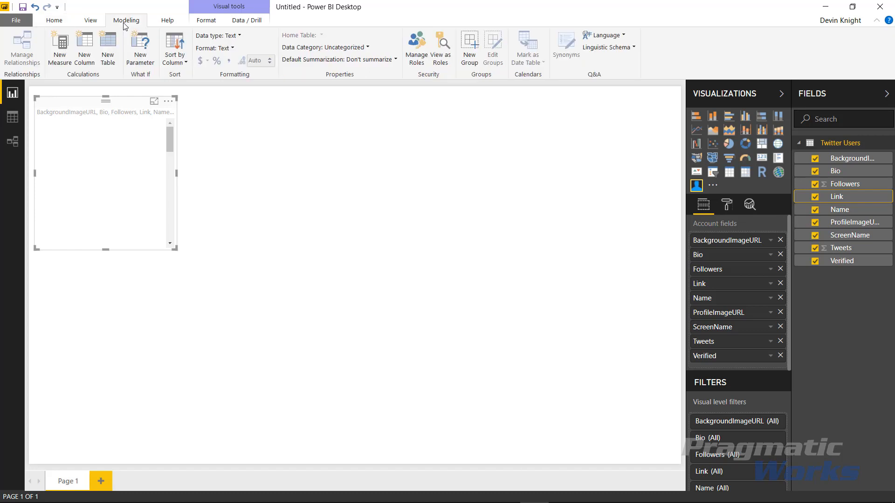
left_click(366, 48)
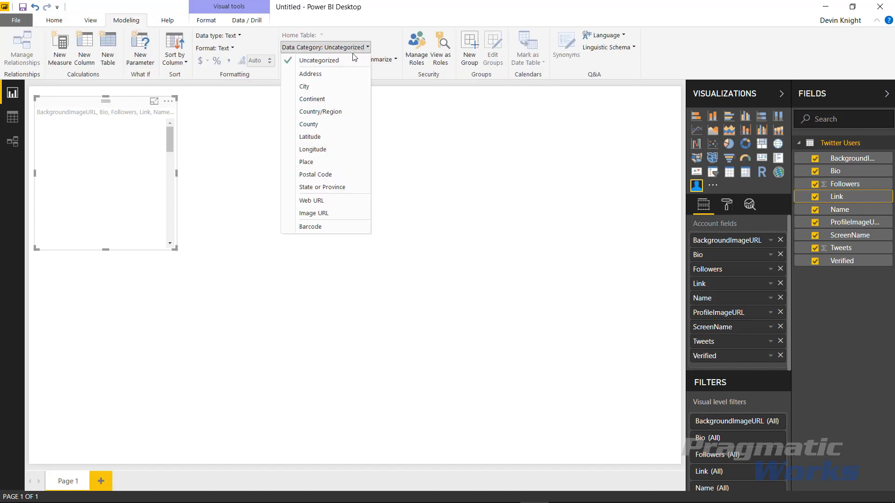
left_click(317, 202)
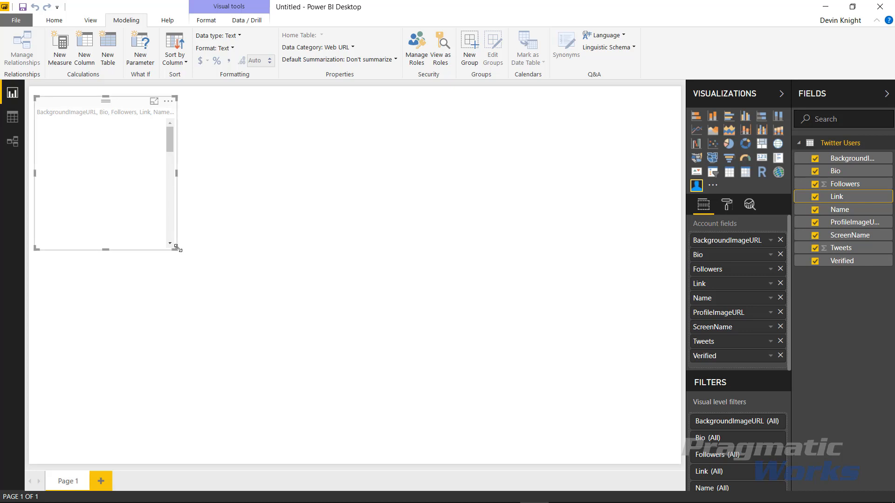
left_click_drag(177, 251, 343, 306)
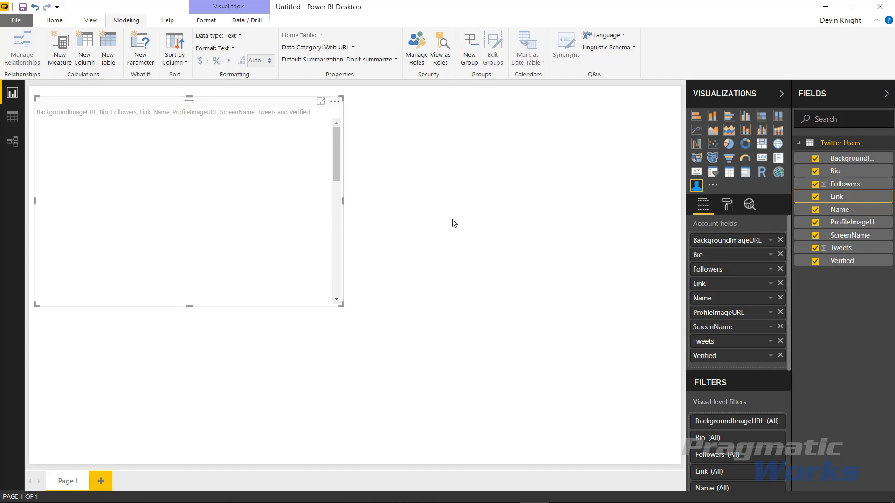
- In the visual's column mapping, map BackgroundImageURL to Background picture and Bio to Description
left_click(727, 206)
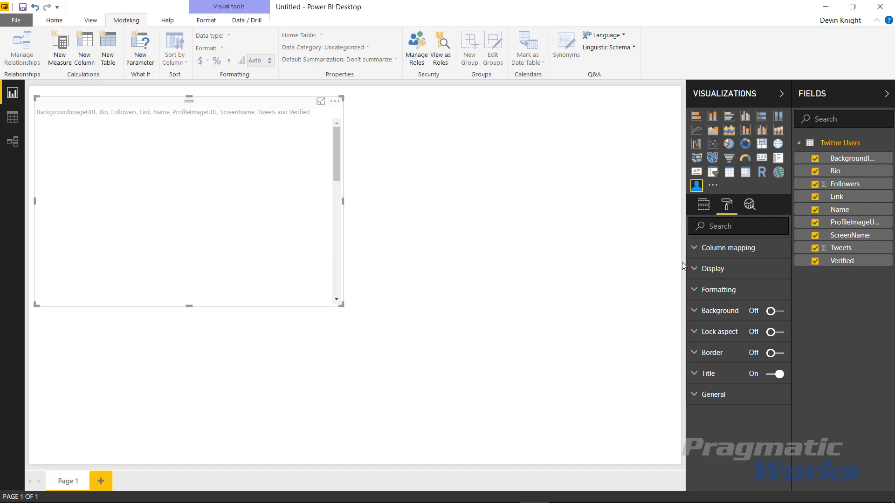
left_click(697, 251)
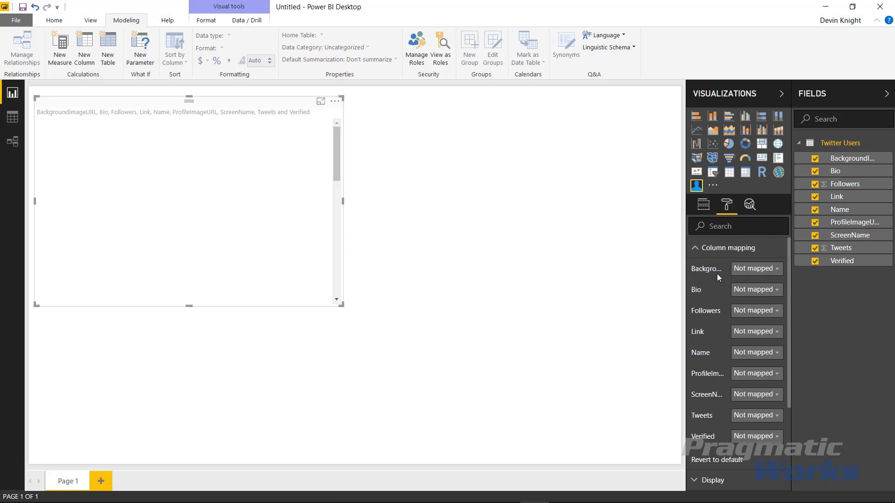
left_click(749, 271)
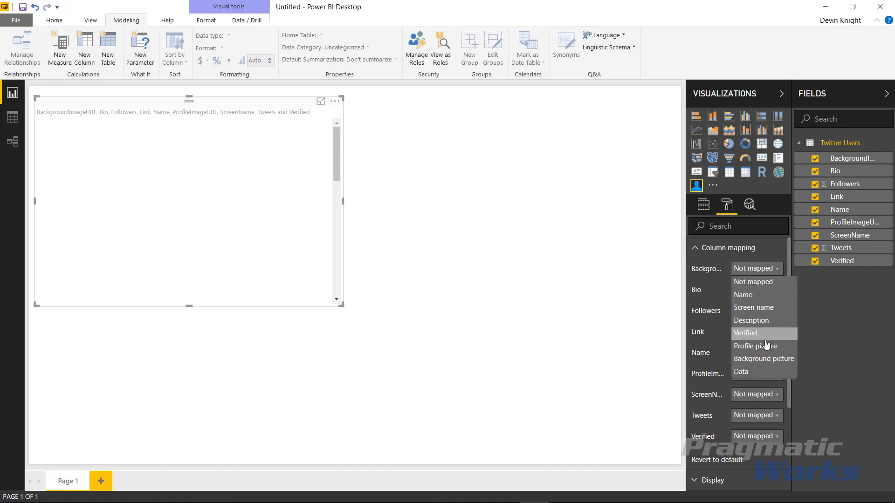
left_click(765, 359)
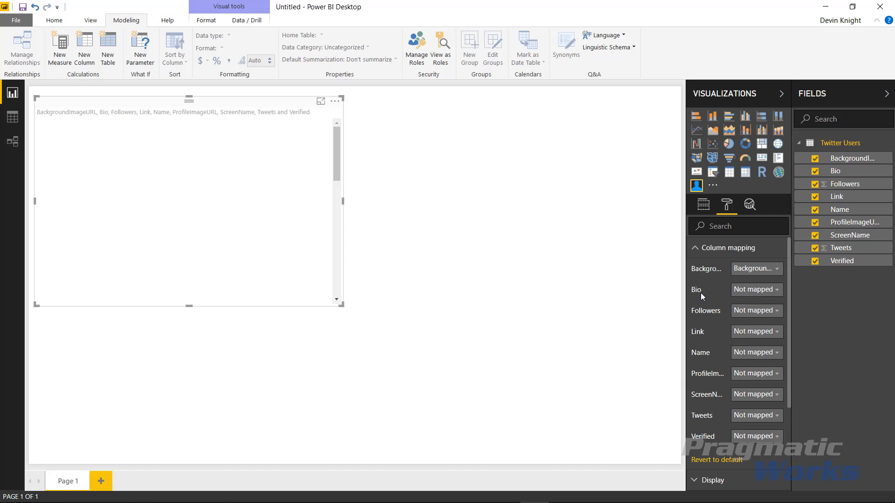
left_click(751, 290)
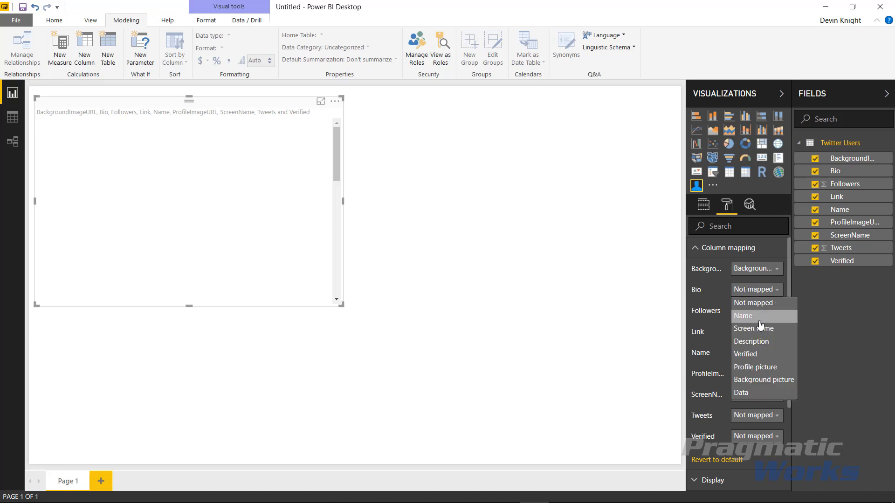
left_click(763, 342)
- Map the Followers and Link columns to Data in the visual's column mapping
left_click(753, 311)
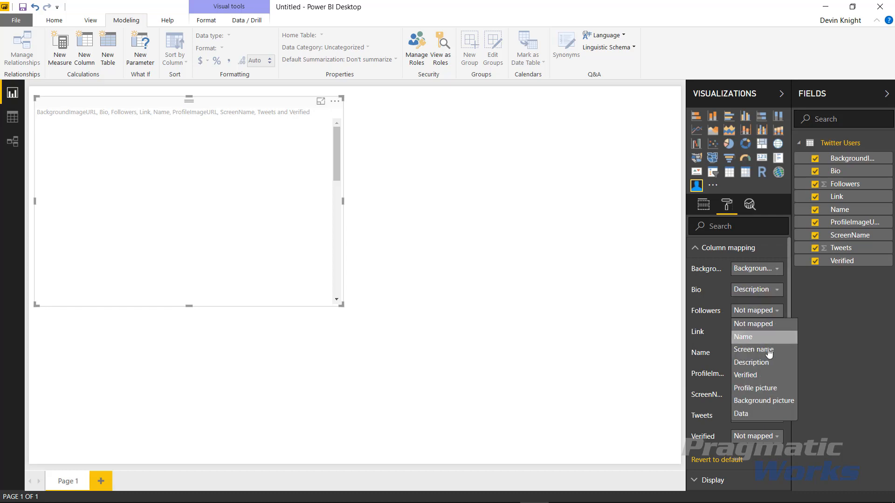
left_click(762, 415)
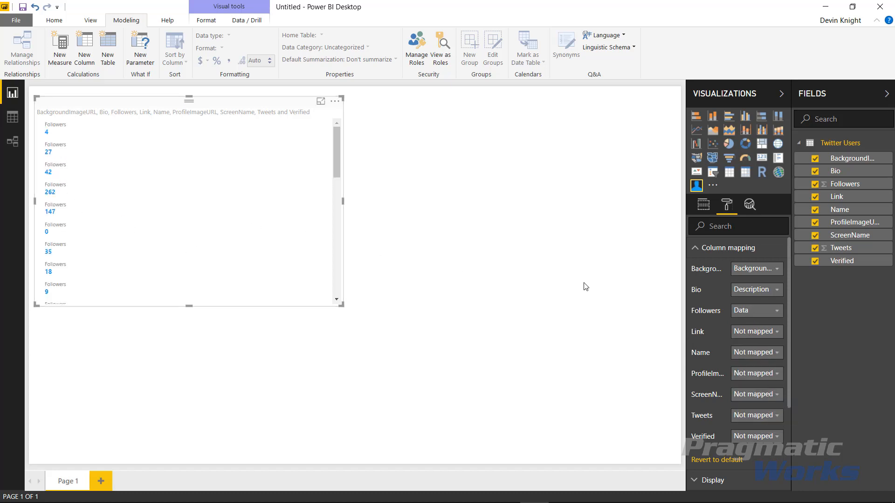
left_click(741, 333)
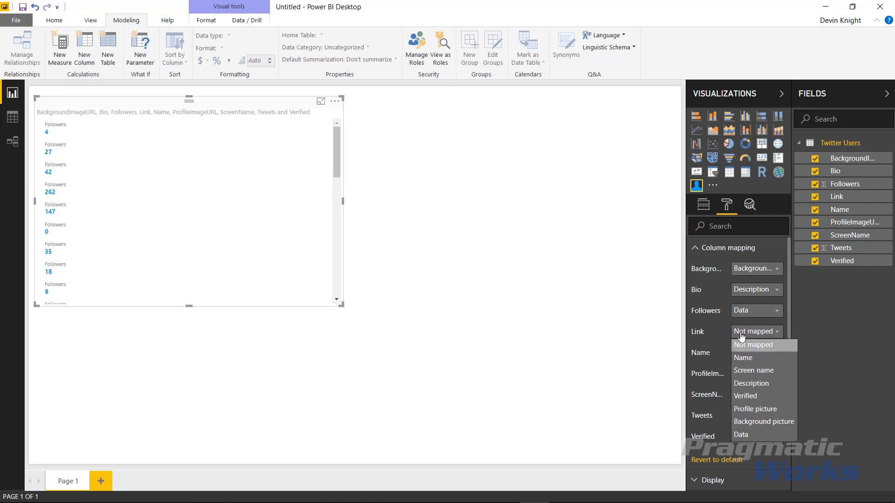
left_click(755, 435)
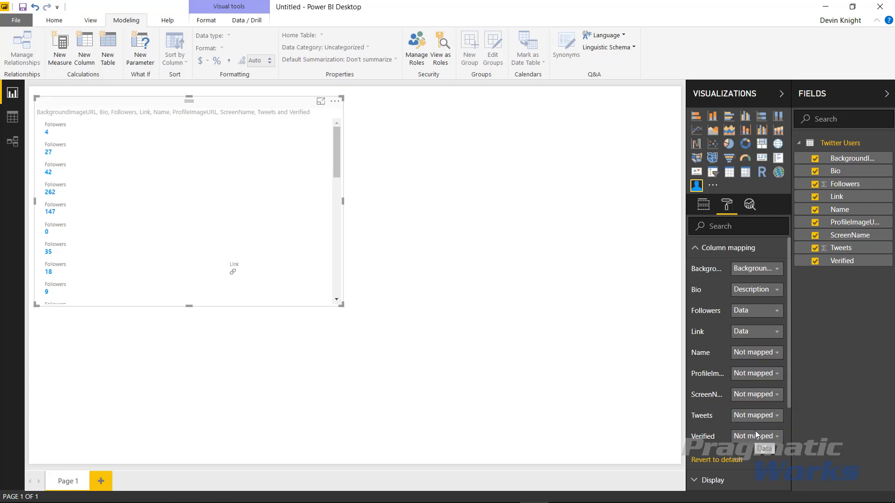
- Map the Name column to Name, ProfileImageURL to Profile picture and ScreenName to Screen name
left_click(753, 359)
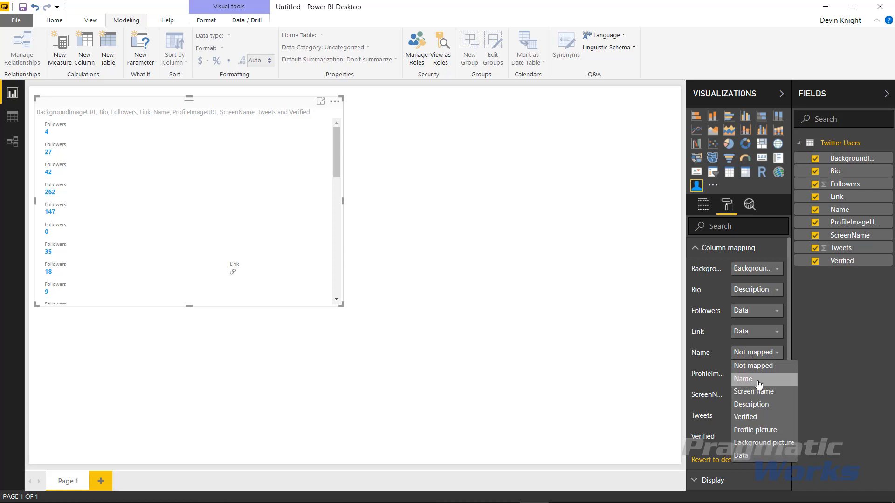
left_click(758, 378)
left_click(751, 374)
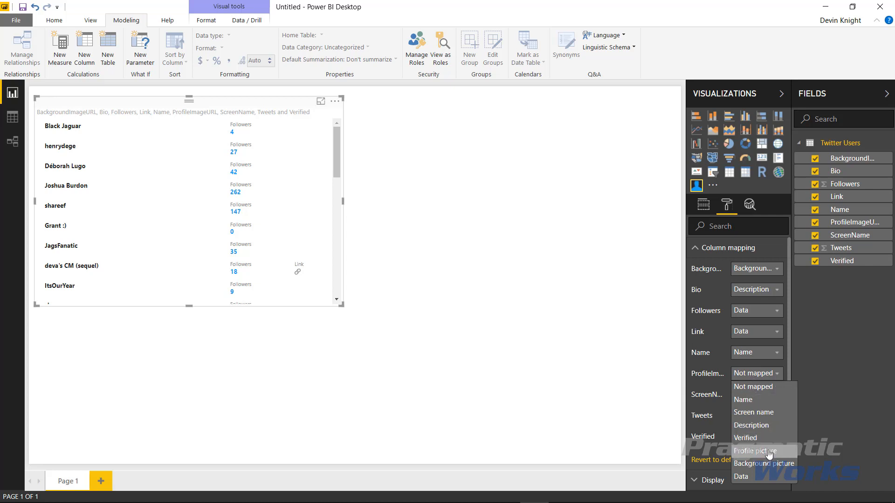
left_click(755, 451)
left_click(746, 396)
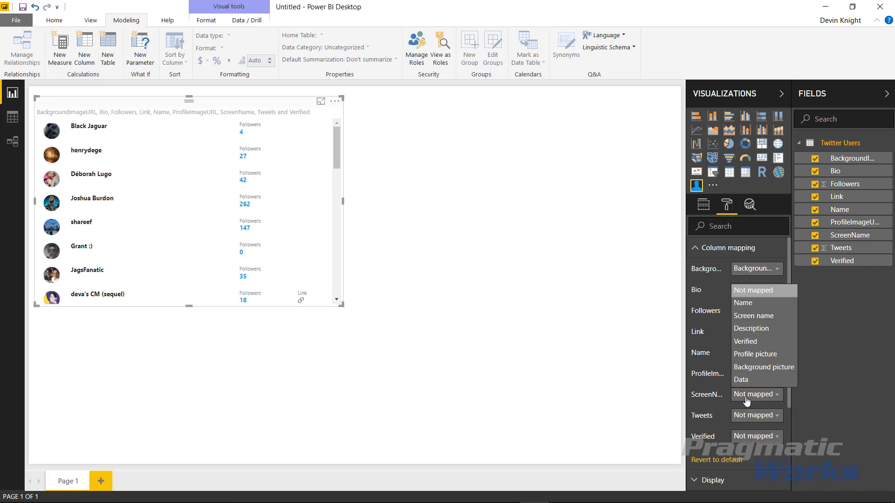
left_click(755, 317)
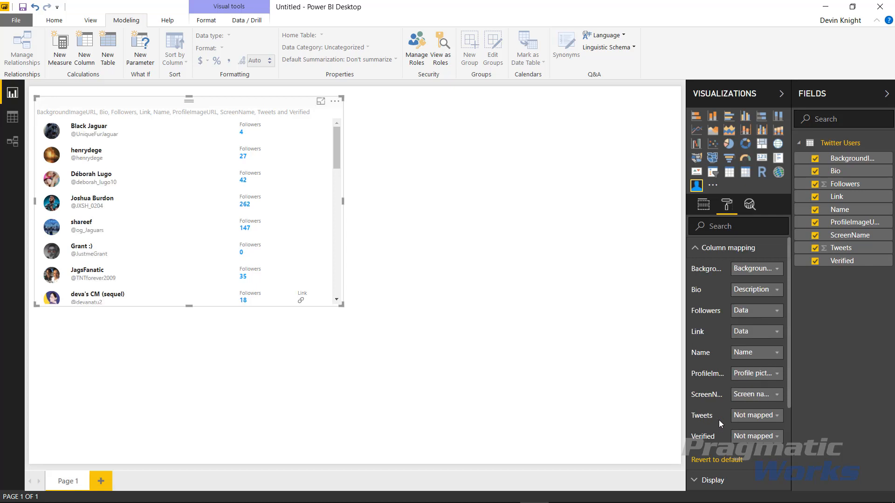
- In the visual's column mapping, map Tweets to Data and Verified to Verified
left_click(742, 418)
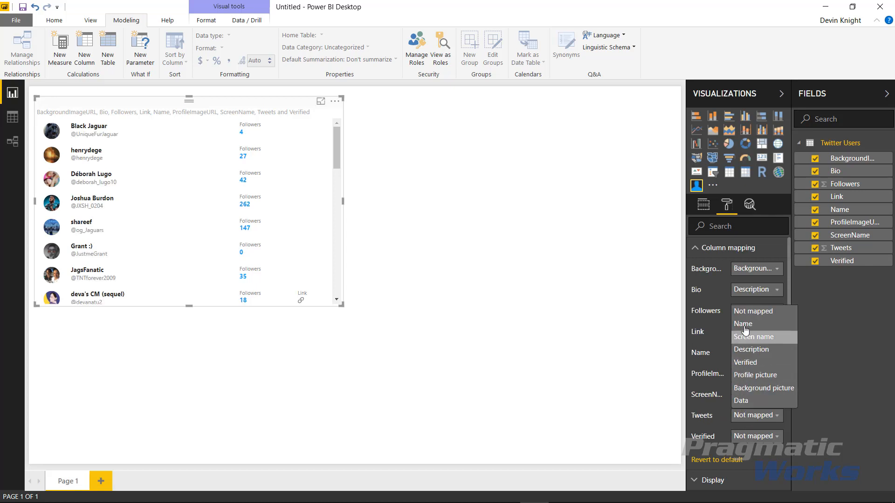
left_click(746, 401)
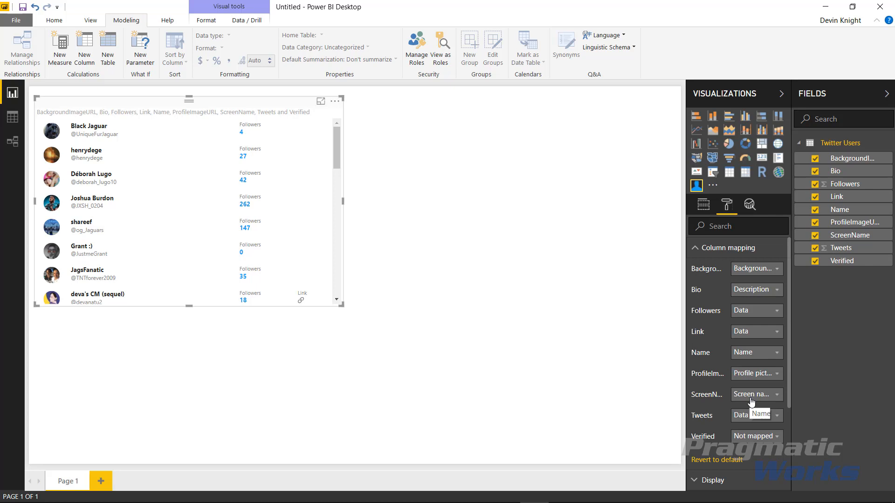
left_click(741, 438)
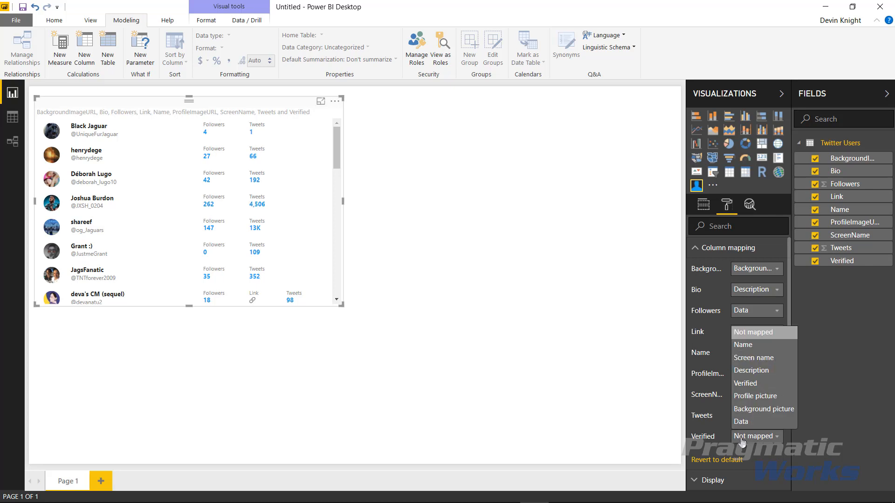
left_click(745, 385)
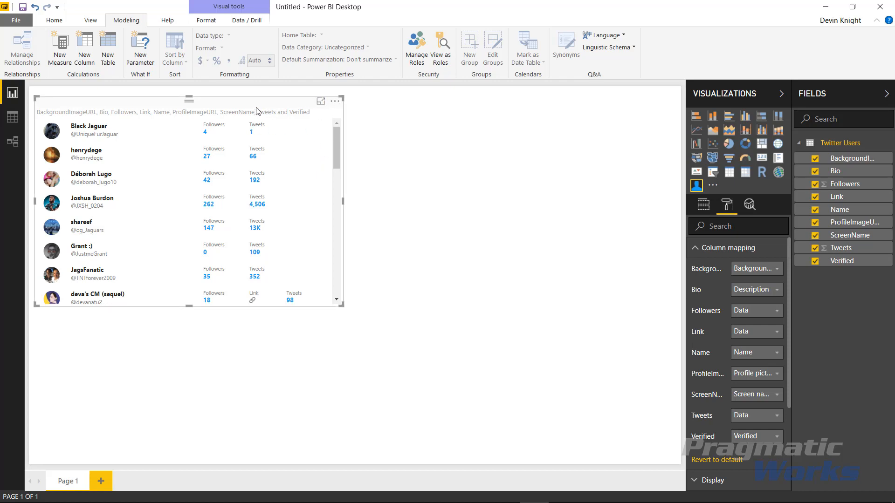
- Sort the User List visual by Followers
left_click(335, 103)
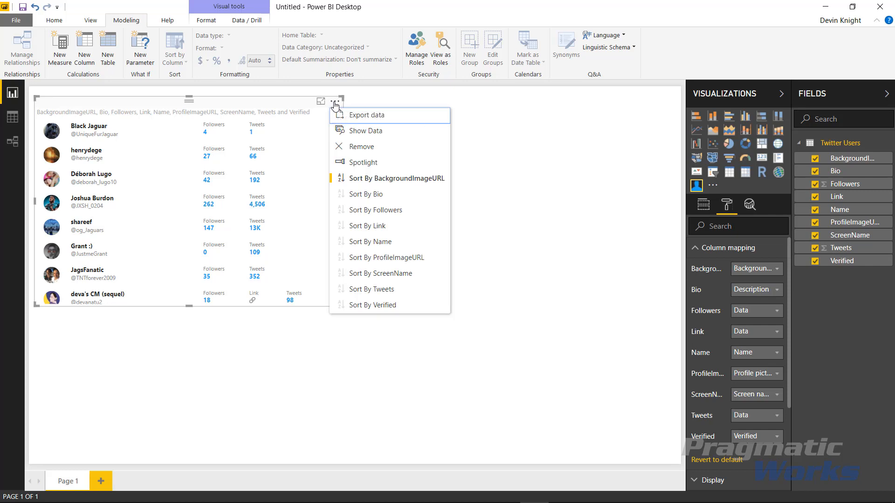
left_click(359, 213)
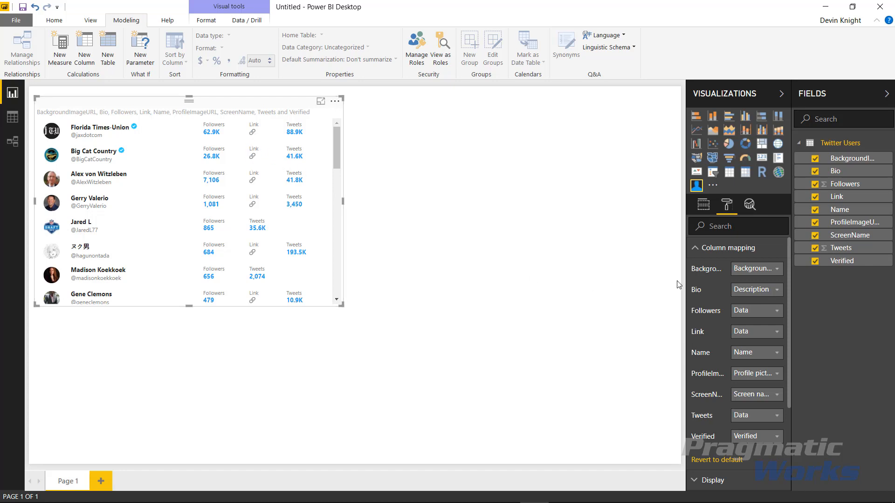
- Try showing the links as text by turning the link icon display option off, and turn it back on
left_click(702, 250)
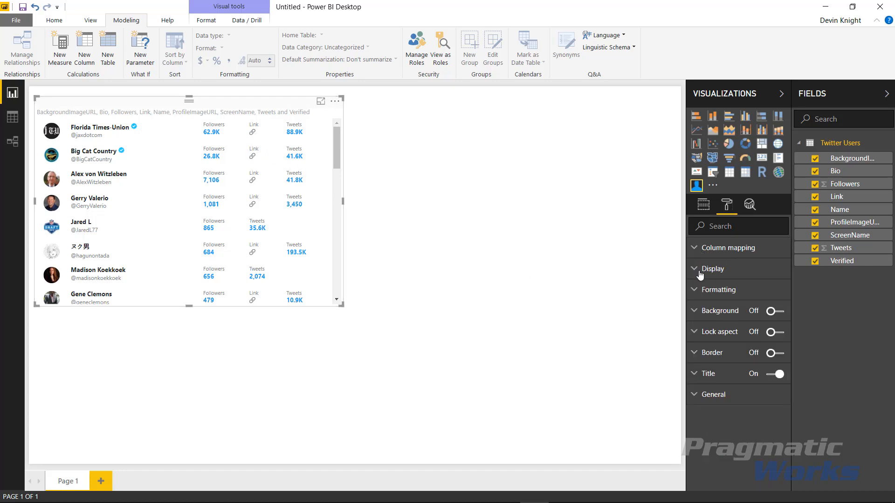
left_click(704, 272)
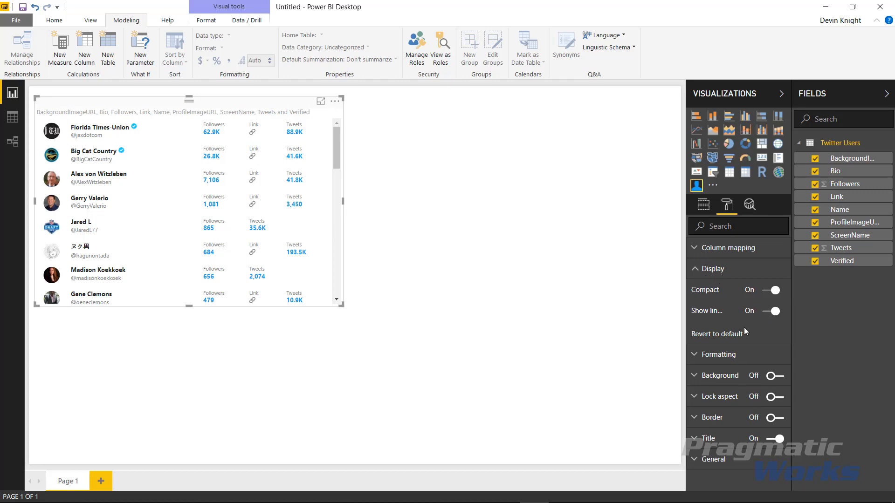
left_click(772, 312)
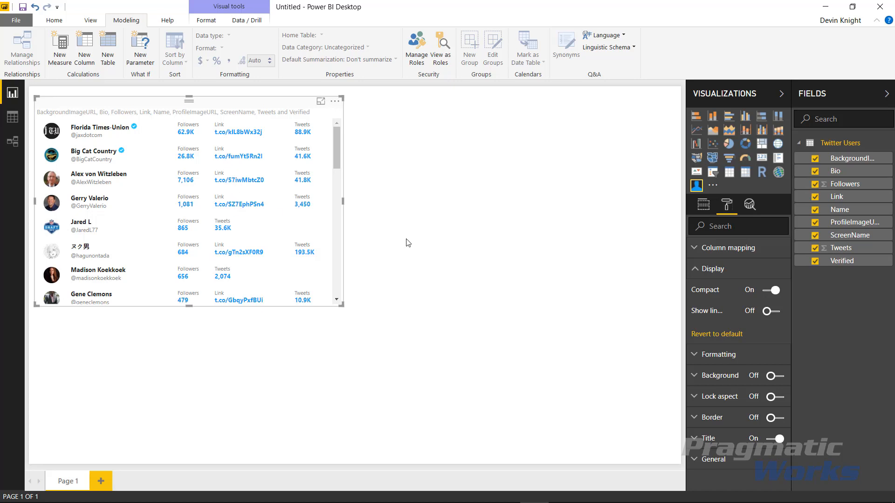
left_click(771, 311)
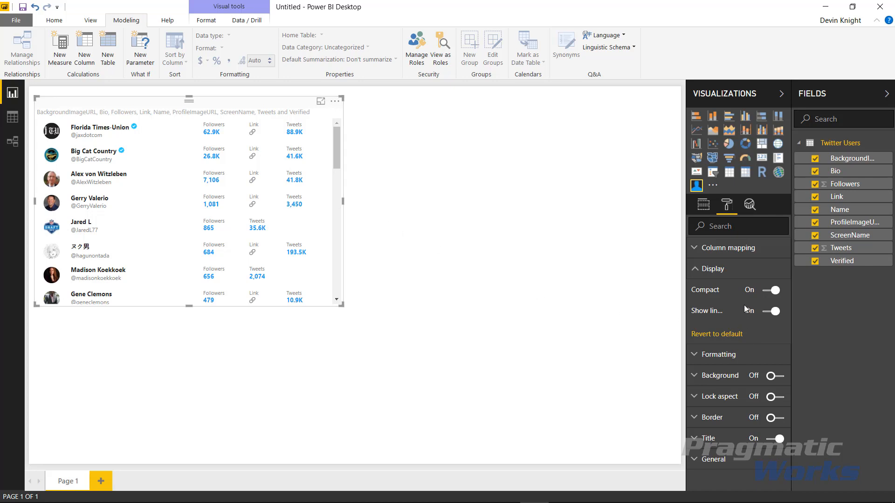
- Turn off the visual's compact display and resize it slightly narrower and nearly as tall as the page, checking the profile cards
left_click(772, 292)
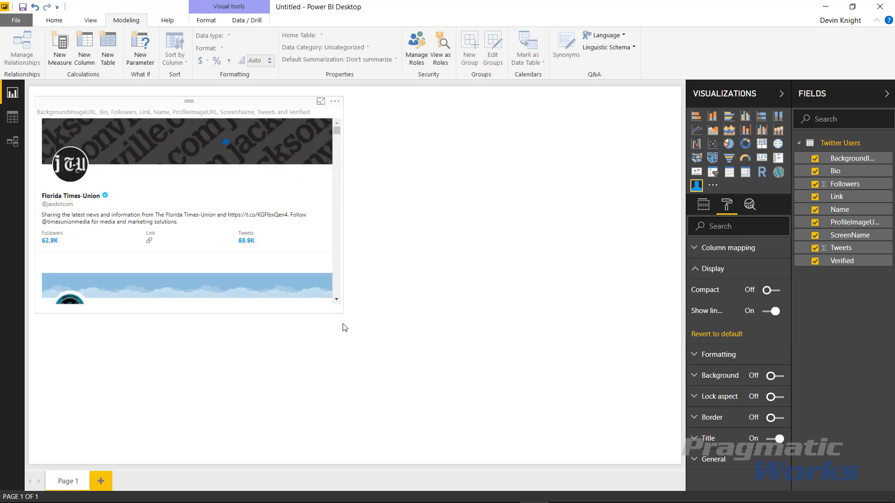
left_click_drag(344, 328, 320, 439)
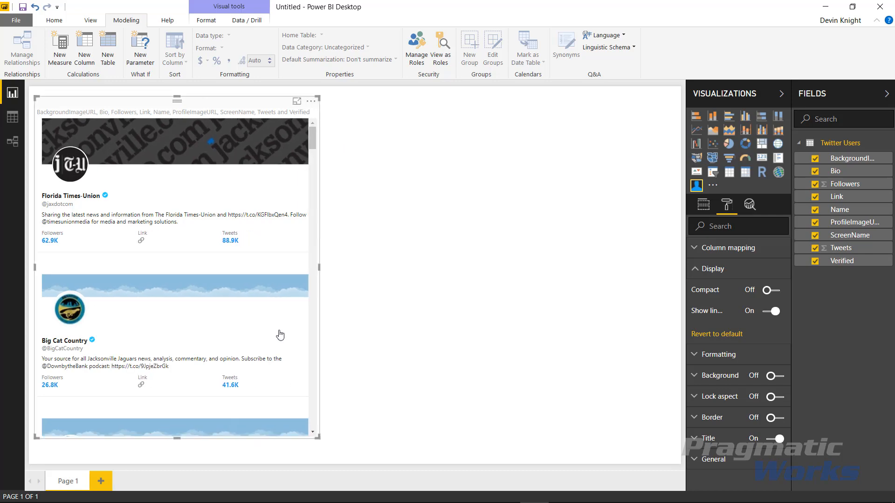
scroll(250, 325, "down", 15)
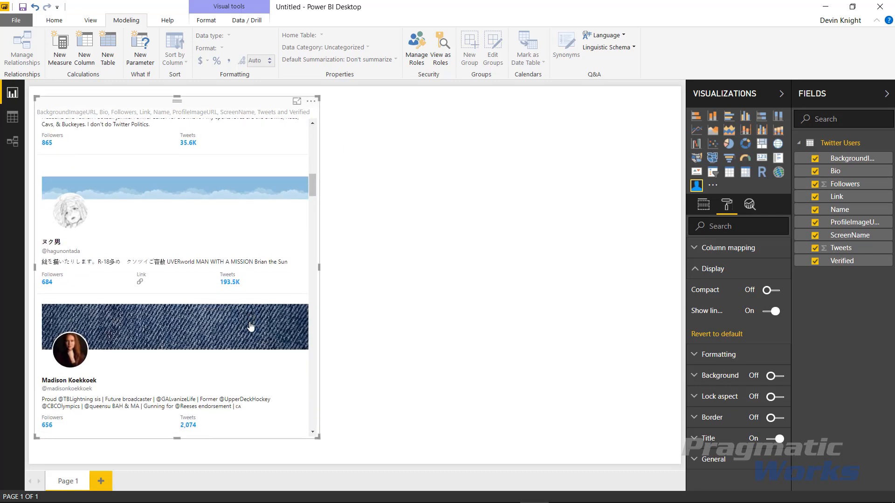
scroll(250, 325, "down", 5)
scroll(249, 325, "up", 2)
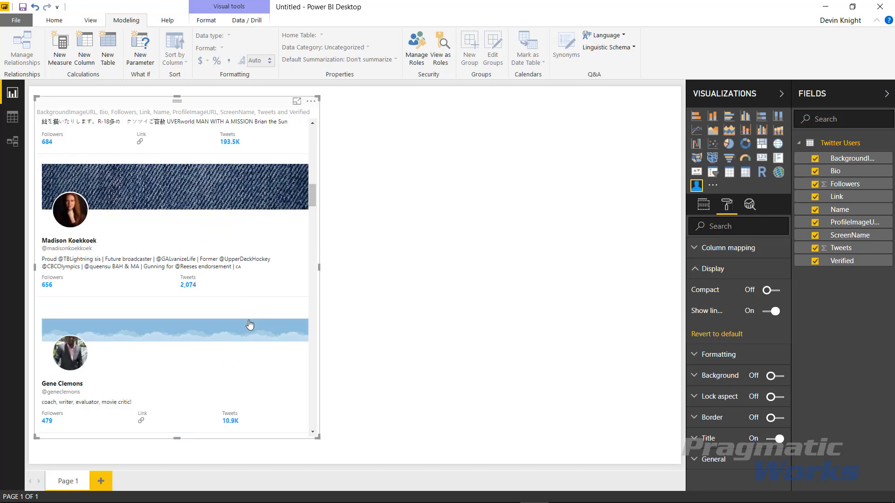
scroll(249, 325, "up", 15)
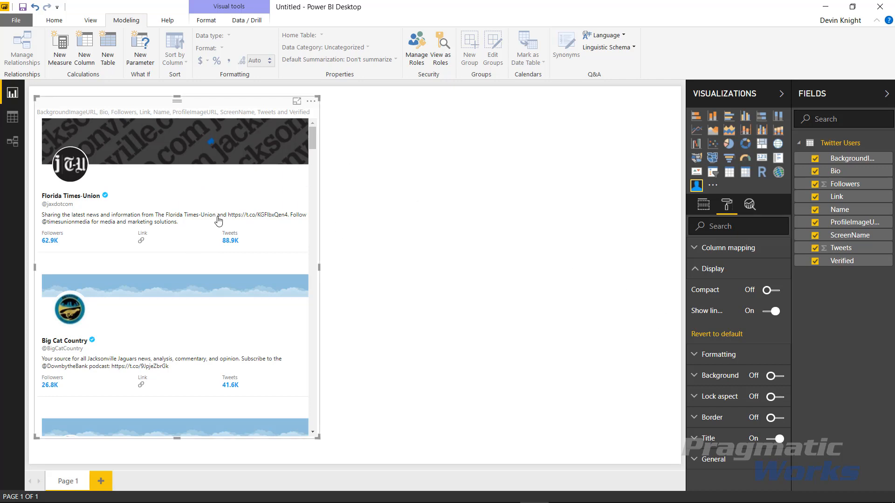
- Change the visual's title text to "Twitter Followers"
left_click(691, 443)
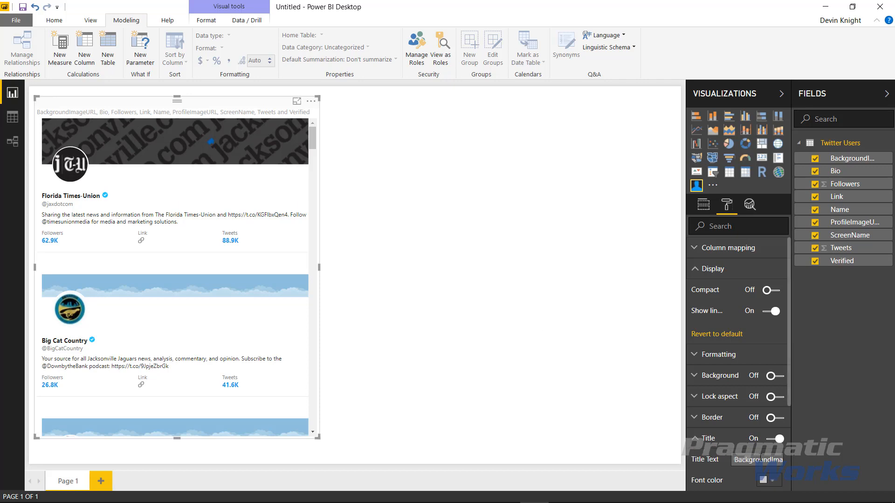
type("Twitter Followers")
key("Return")
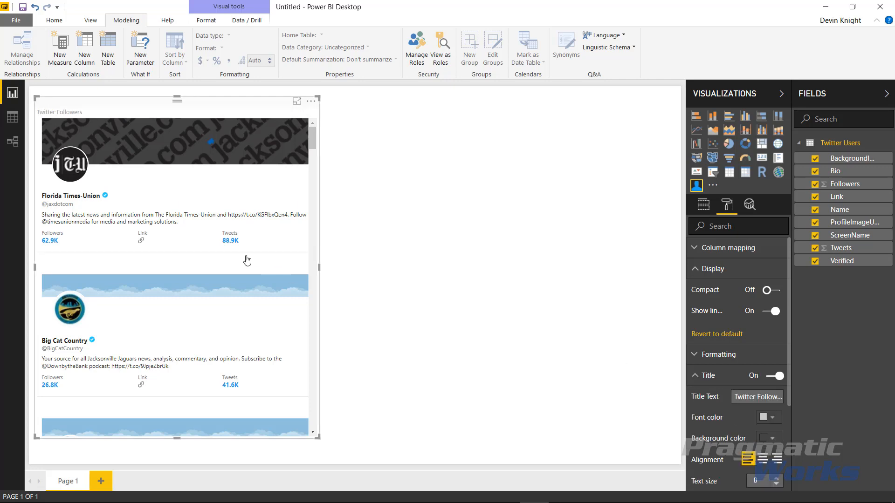
- Format the visual's title with text size 11, centered alignment and a black font color
left_click(776, 479)
left_click(777, 479)
left_click(776, 479)
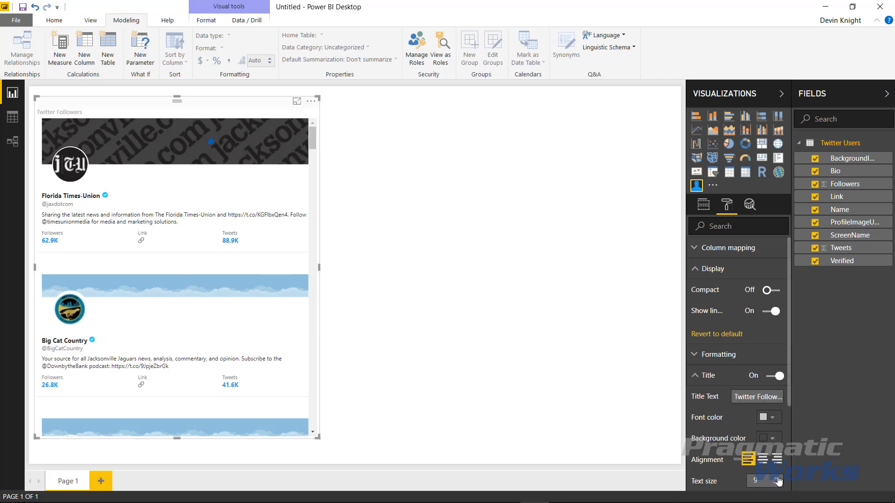
left_click(763, 459)
left_click(769, 420)
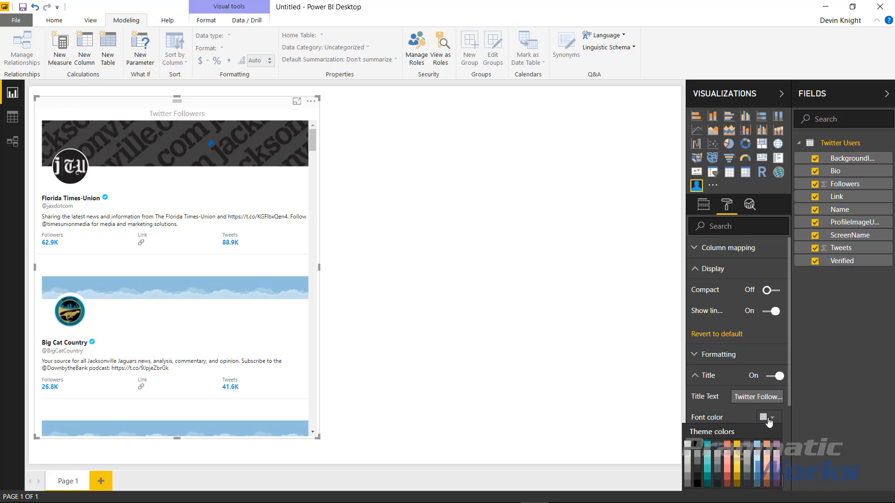
left_click(696, 446)
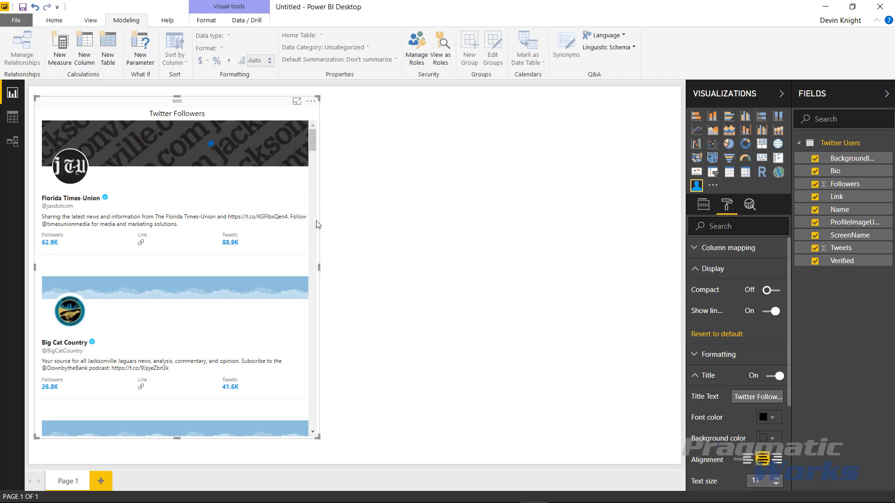
left_click(695, 272)
left_click(695, 313)
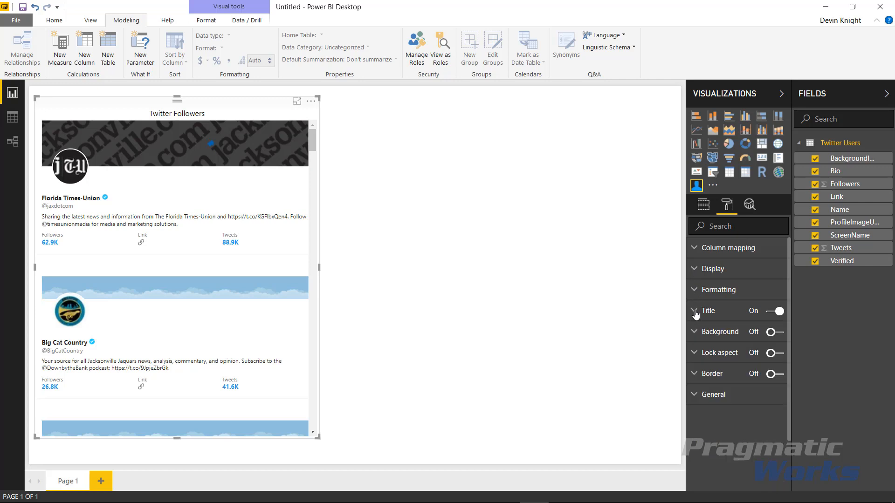
- Switch the User List visual back to the compact display
left_click(697, 291)
left_click(698, 291)
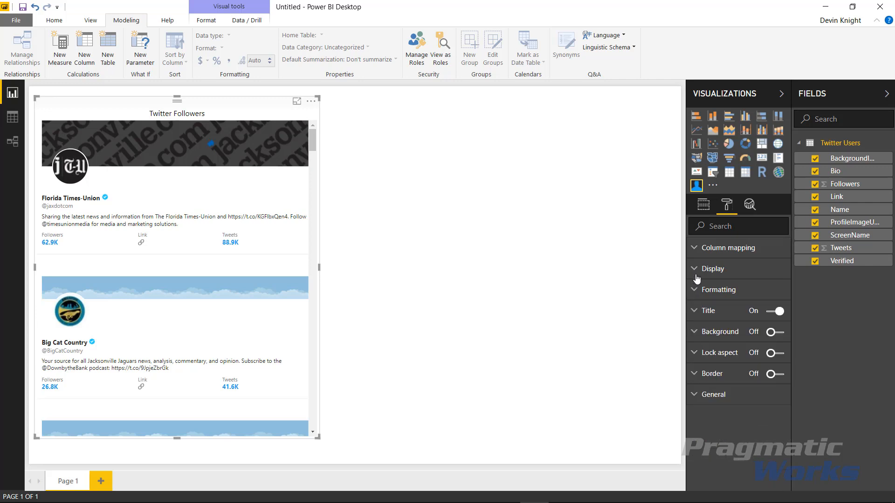
left_click(697, 278)
left_click(769, 294)
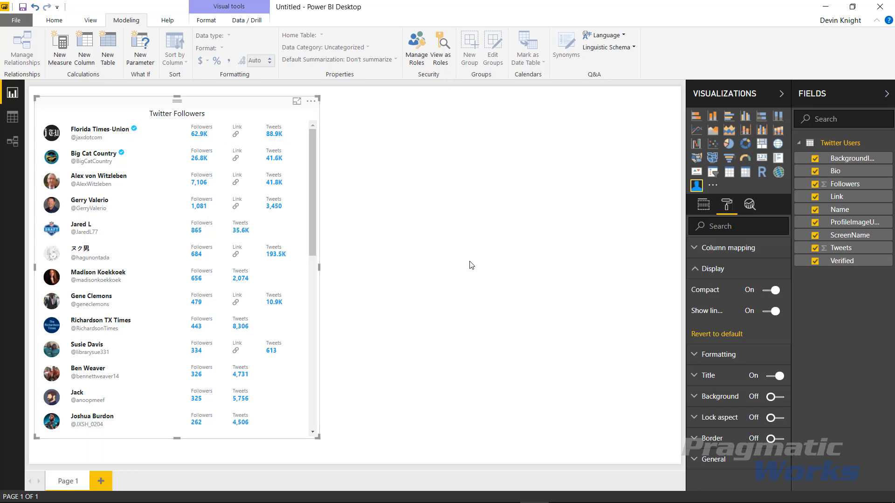
- Move Link to the end of the visual's account fields, below Verified
left_click(703, 207)
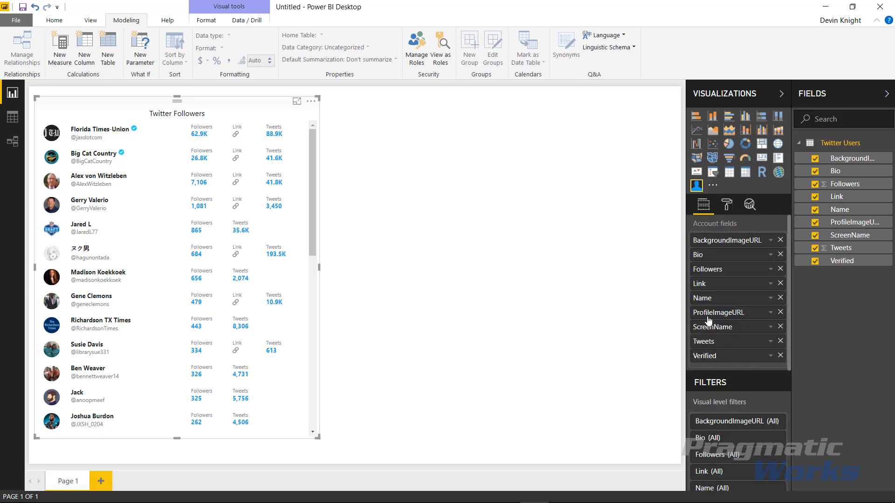
left_click_drag(703, 285, 708, 363)
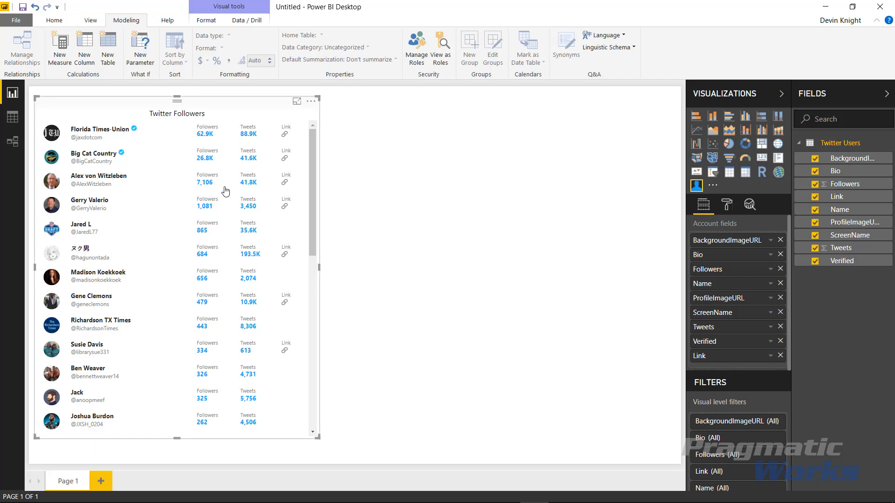
- Turn off the compact display so the visual shows full profile cards
left_click(727, 208)
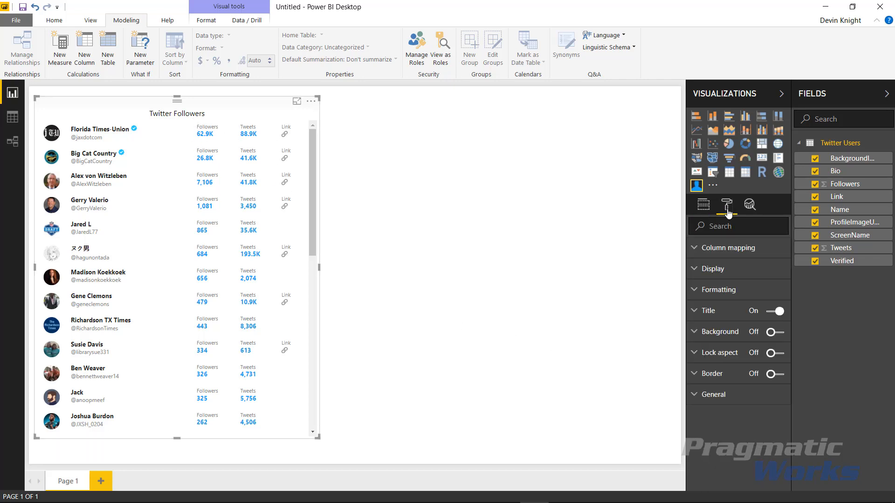
left_click(695, 293)
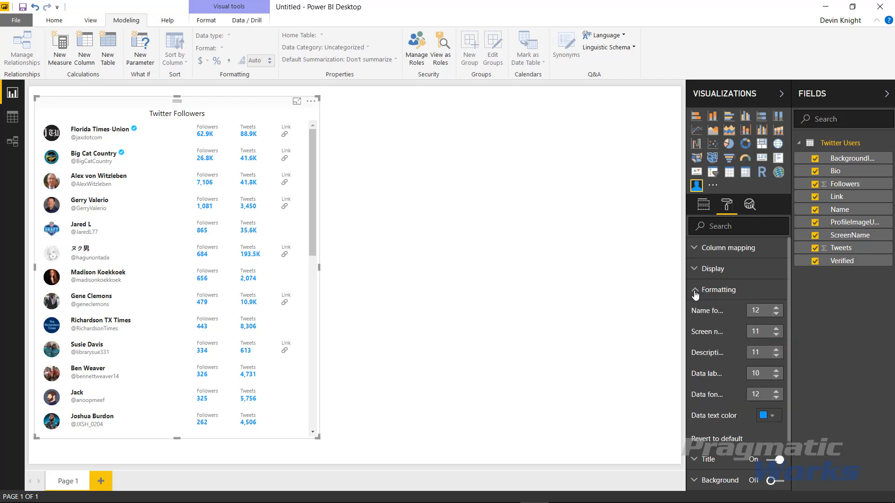
left_click(695, 295)
left_click(702, 269)
left_click(773, 294)
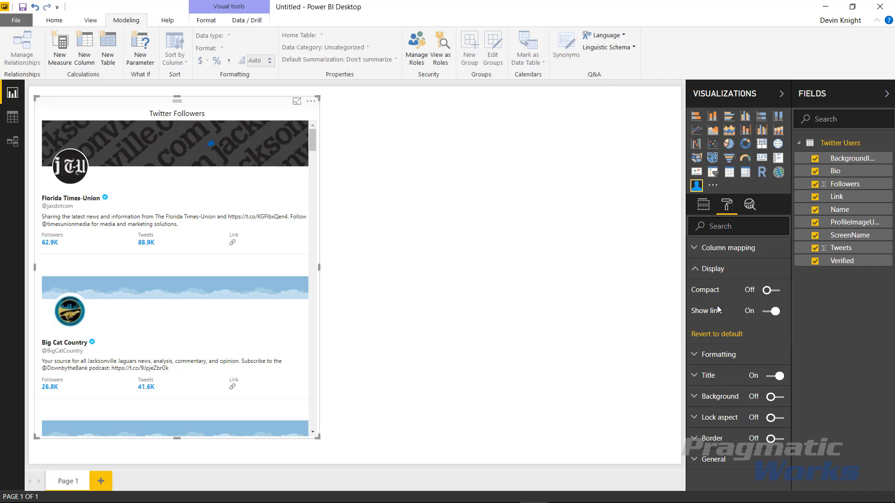
left_click(696, 271)
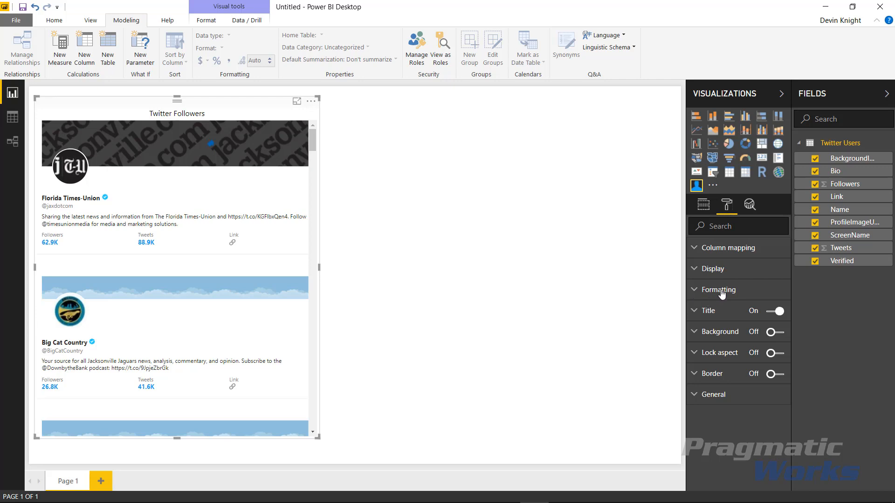
- Set the visual's description font size to 14 and its data font size to 14
left_click(701, 292)
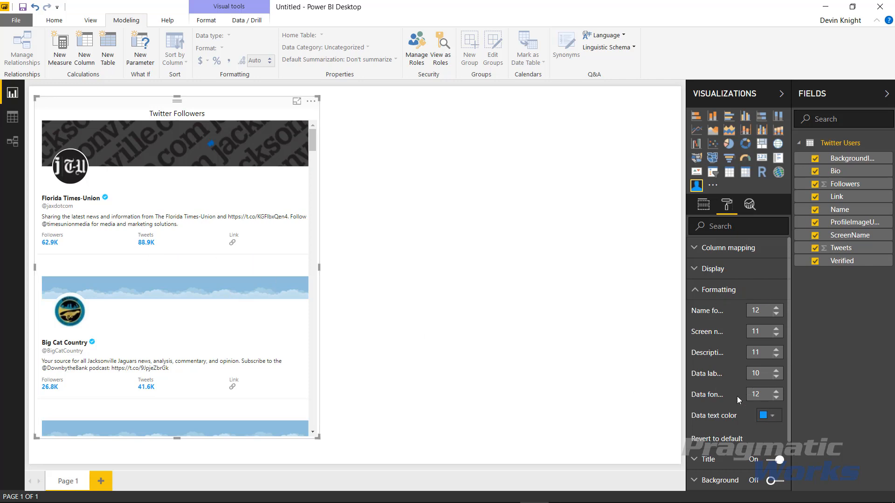
left_click(776, 351)
left_click(776, 350)
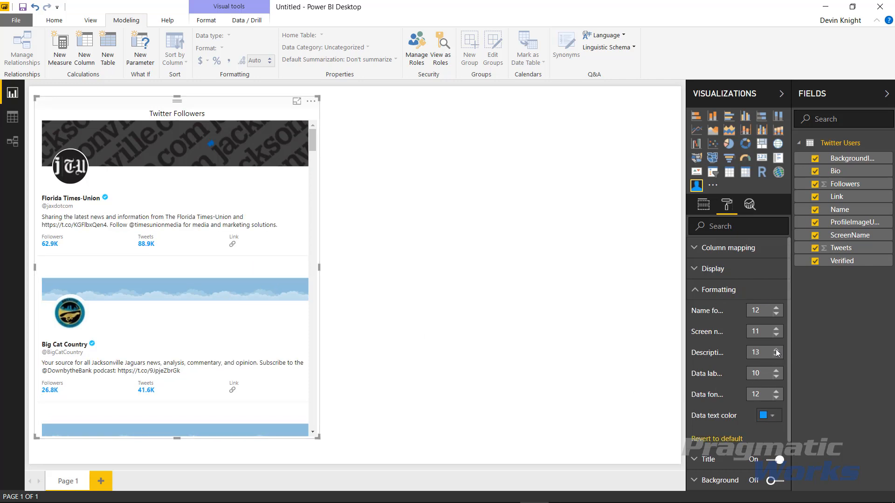
left_click(777, 350)
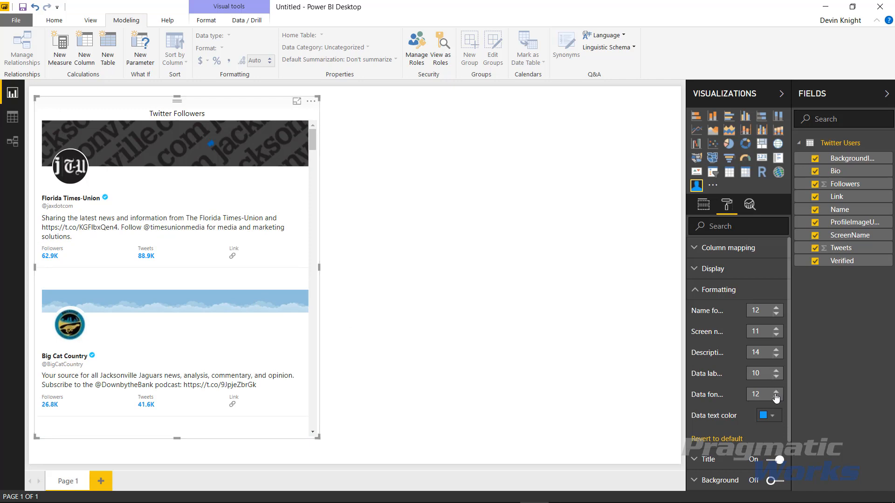
left_click(777, 393)
left_click(776, 392)
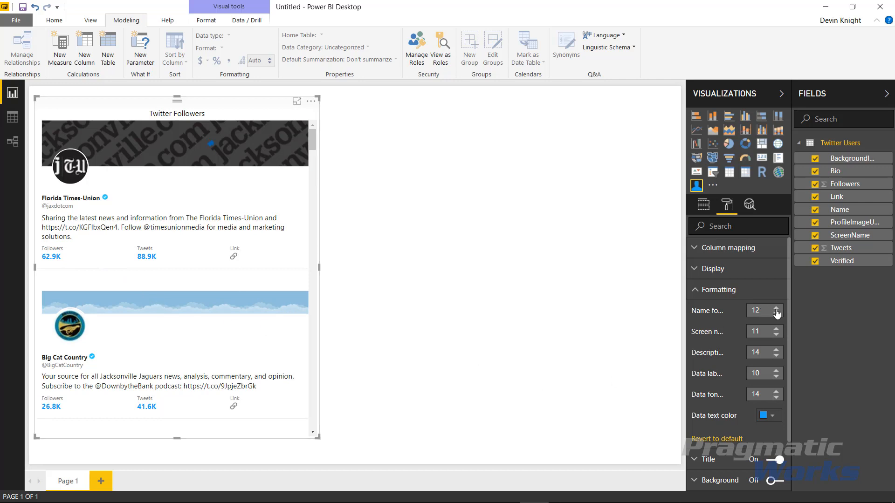
- Set the name font size to 15 and the screen name font size to 14, and return to the visual's field list
left_click(776, 308)
left_click(777, 309)
left_click(776, 309)
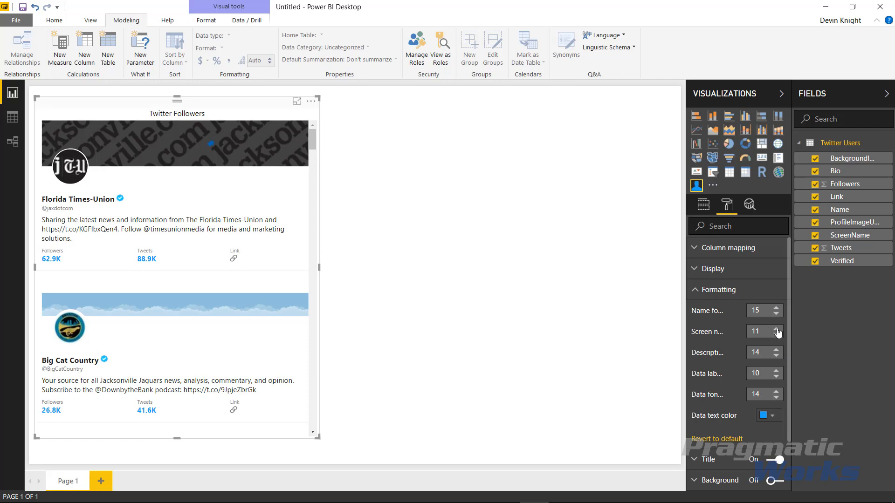
left_click(776, 329)
left_click(777, 329)
left_click(776, 329)
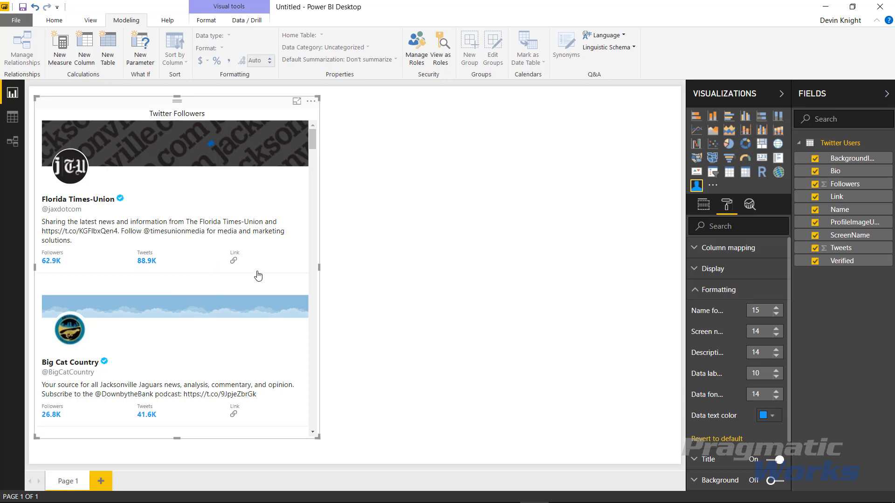
left_click(702, 294)
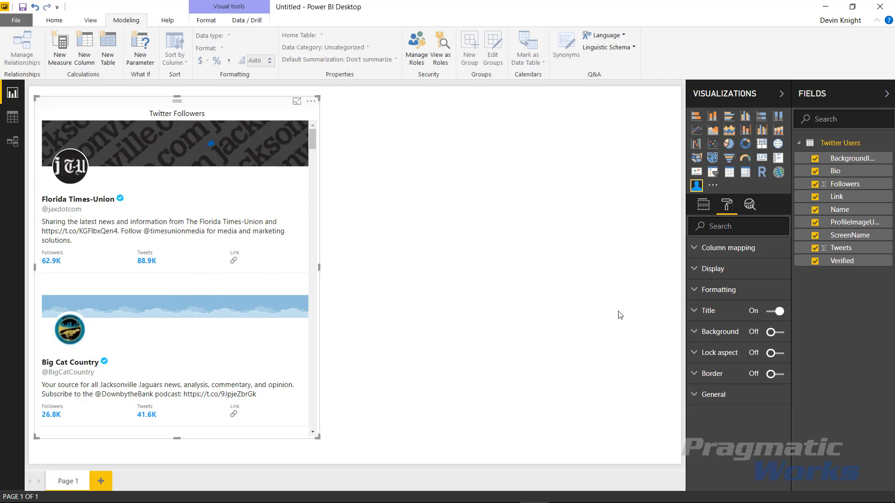
left_click(704, 205)
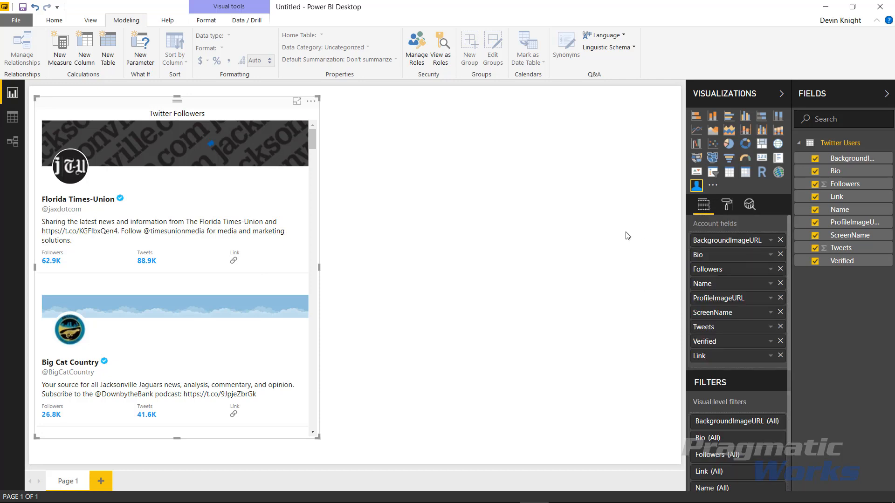